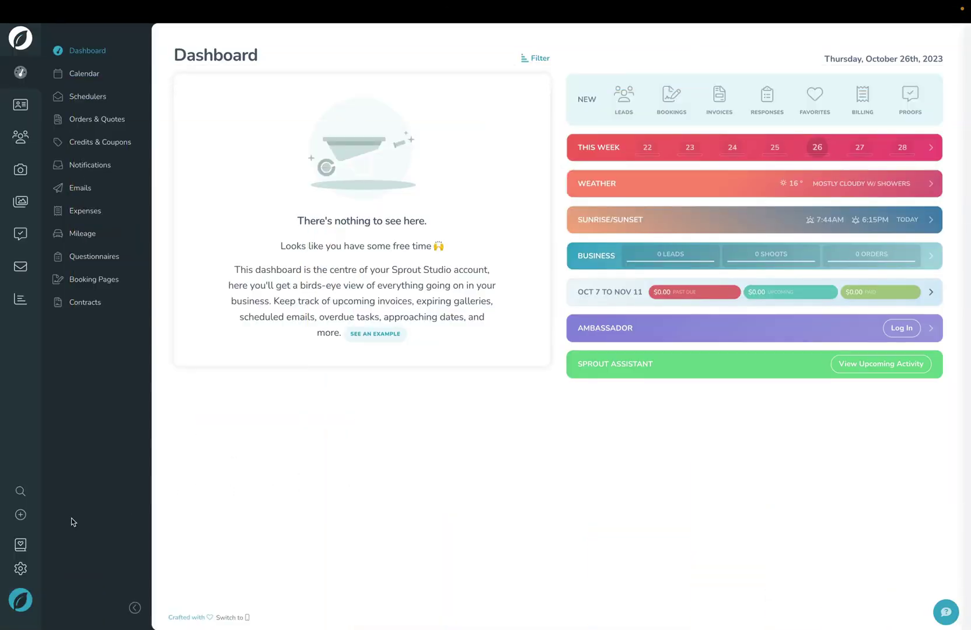
- Create a new gallery titled 'Lomis Family' and assign it to the other photography brand
click(21, 517)
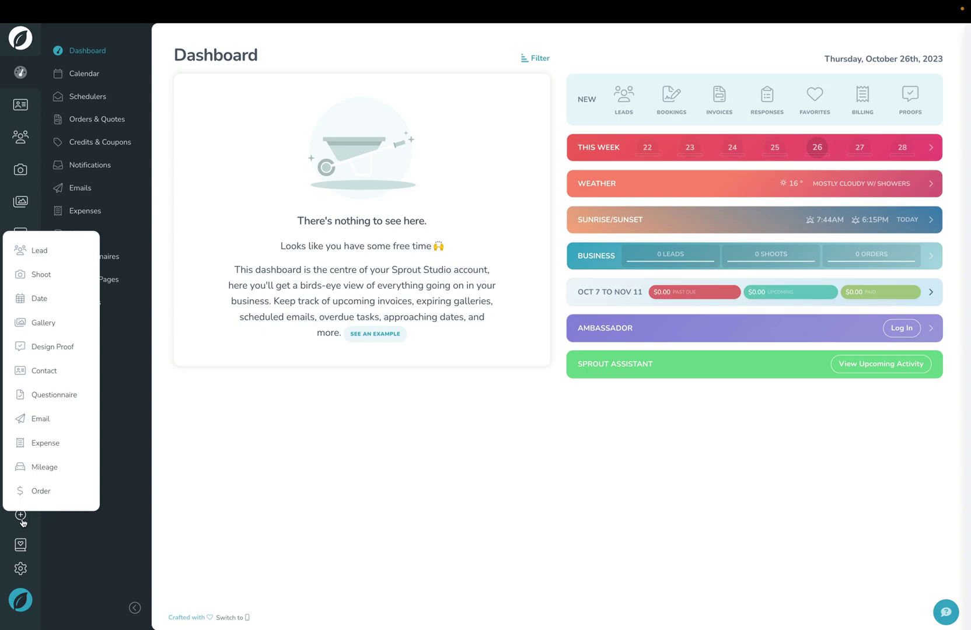
click(61, 330)
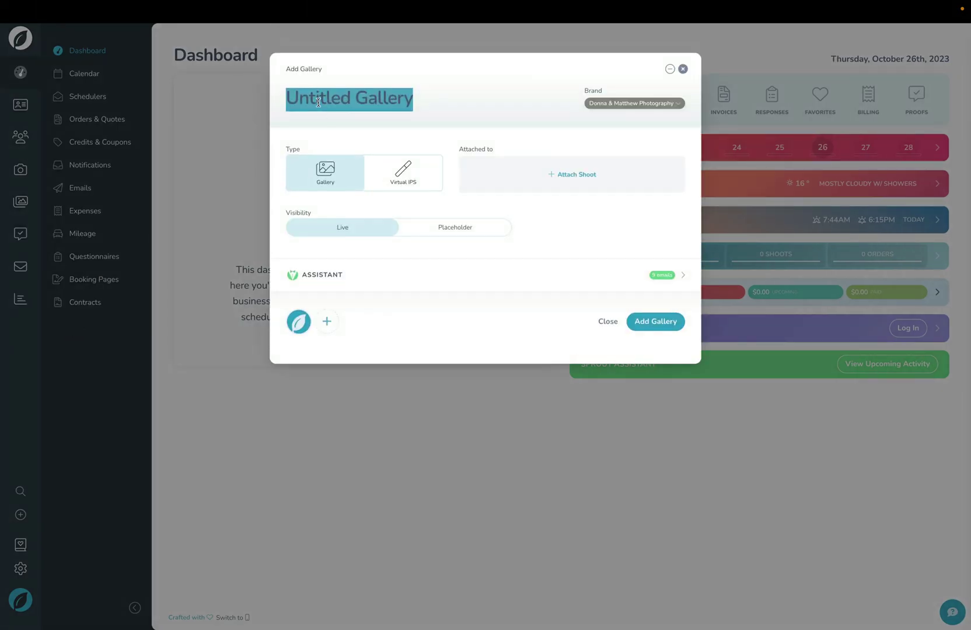
text(Lomis Family)
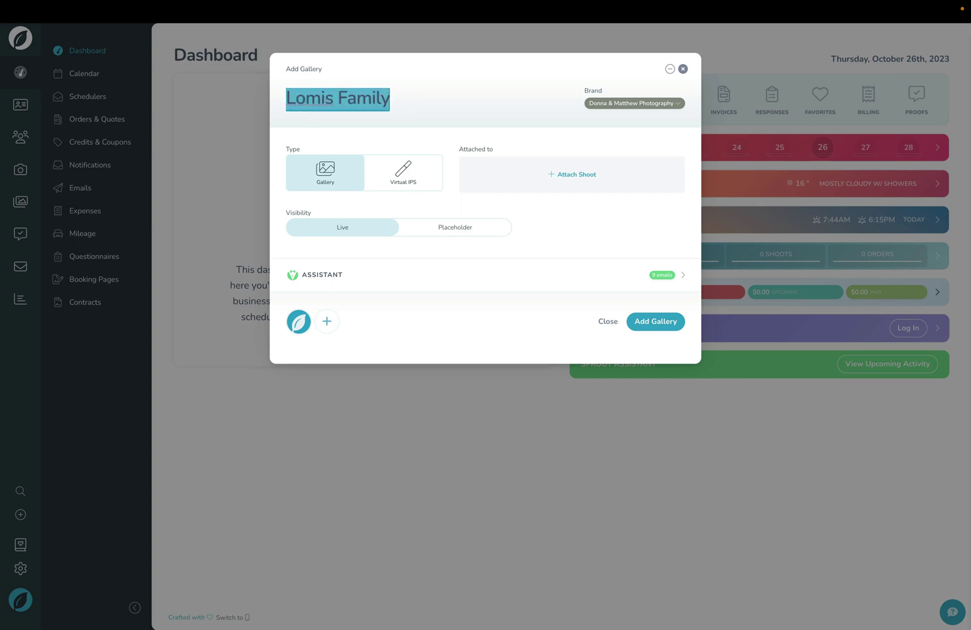
click(465, 117)
click(651, 108)
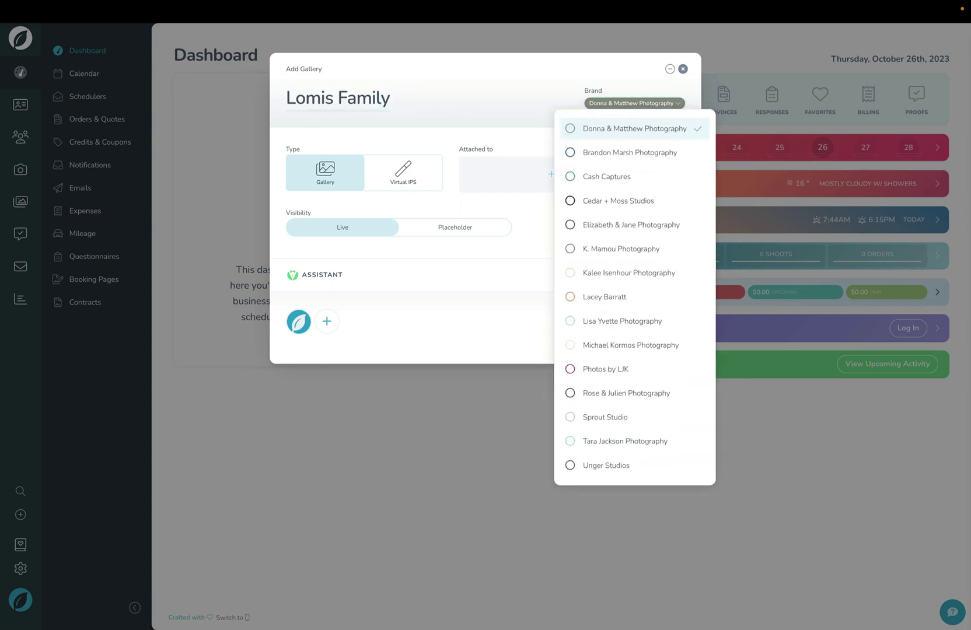
click(637, 344)
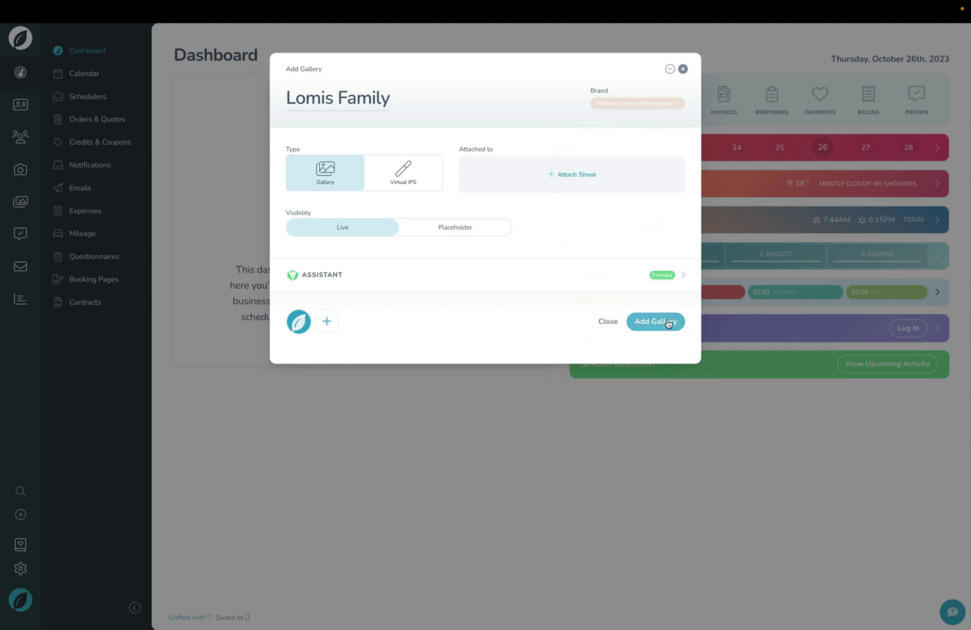
click(669, 324)
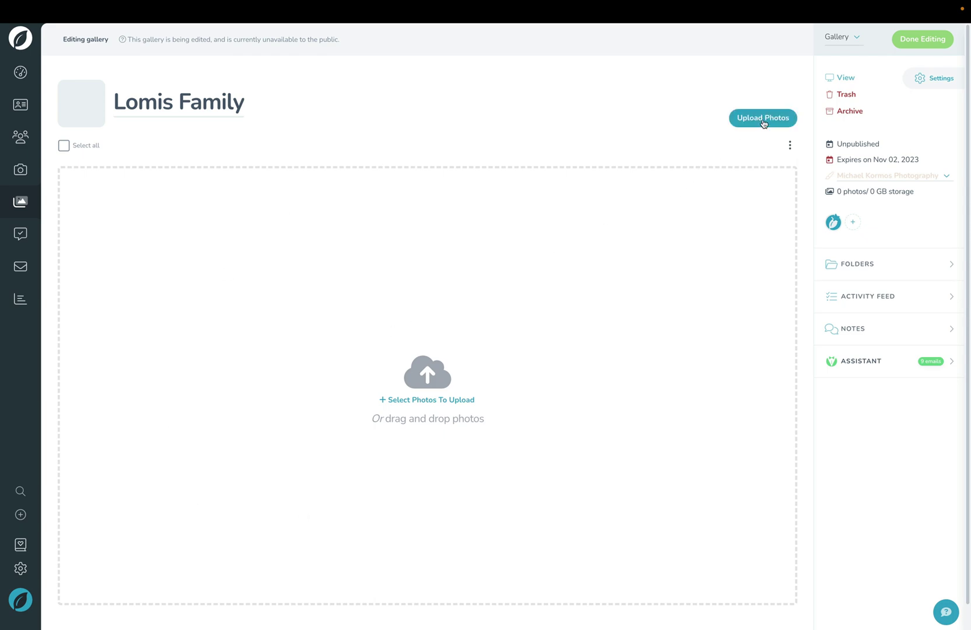
- Upload the 35 family photo files and reload the gallery once the uploads finish
drag(210, 24, 408, 391)
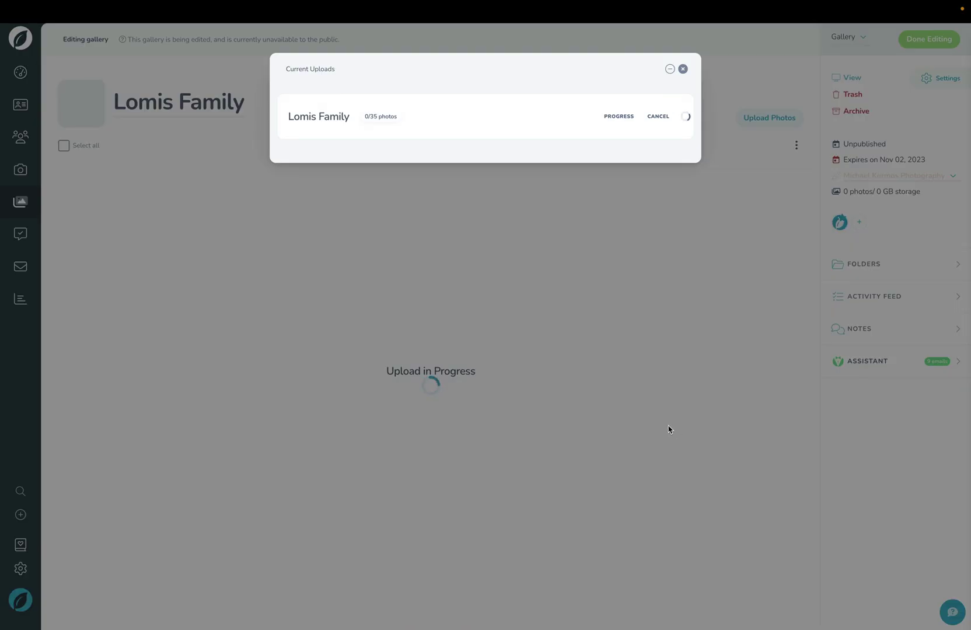
click(619, 116)
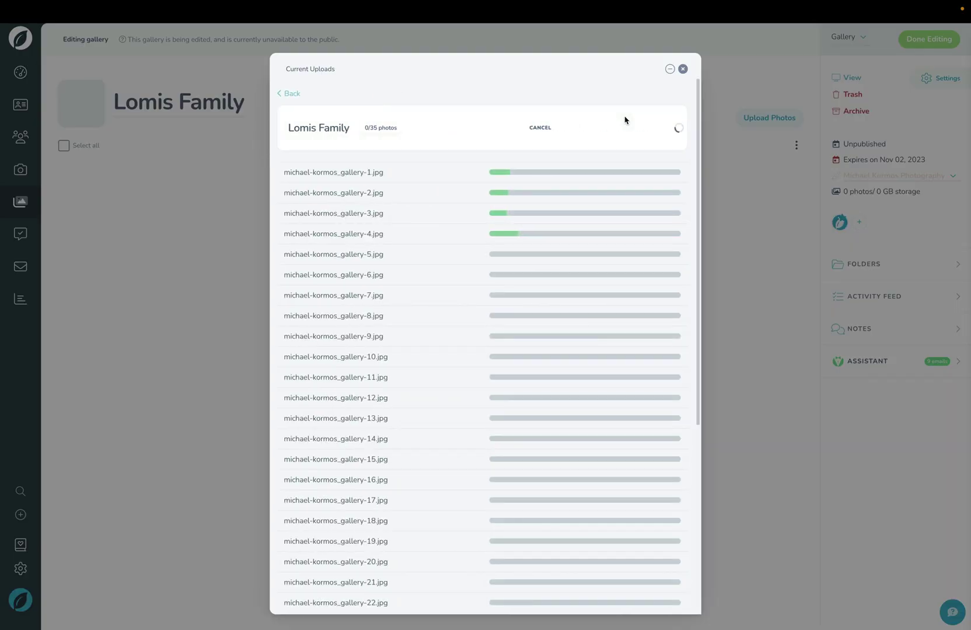
click(292, 94)
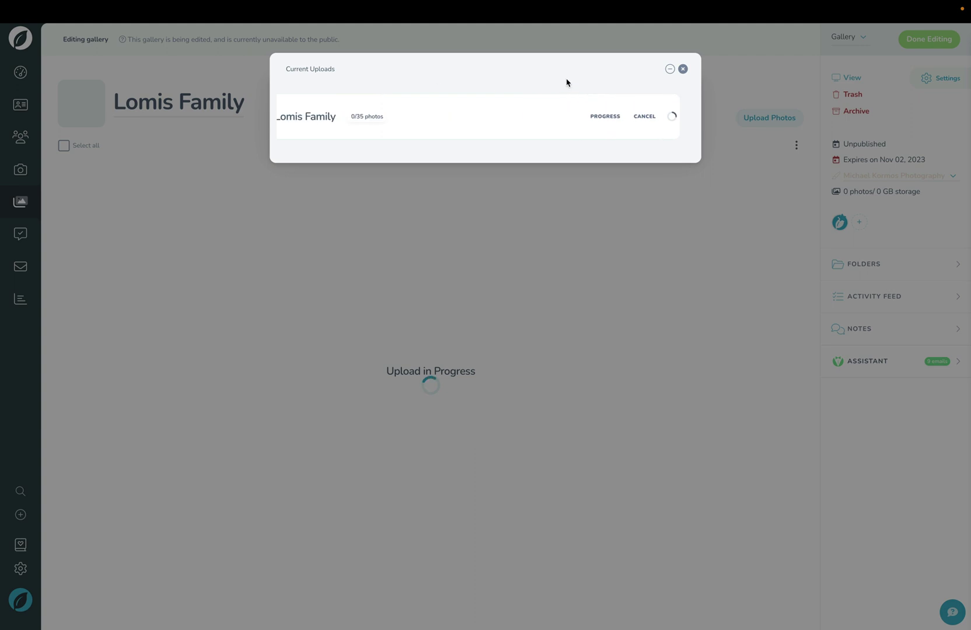
click(670, 70)
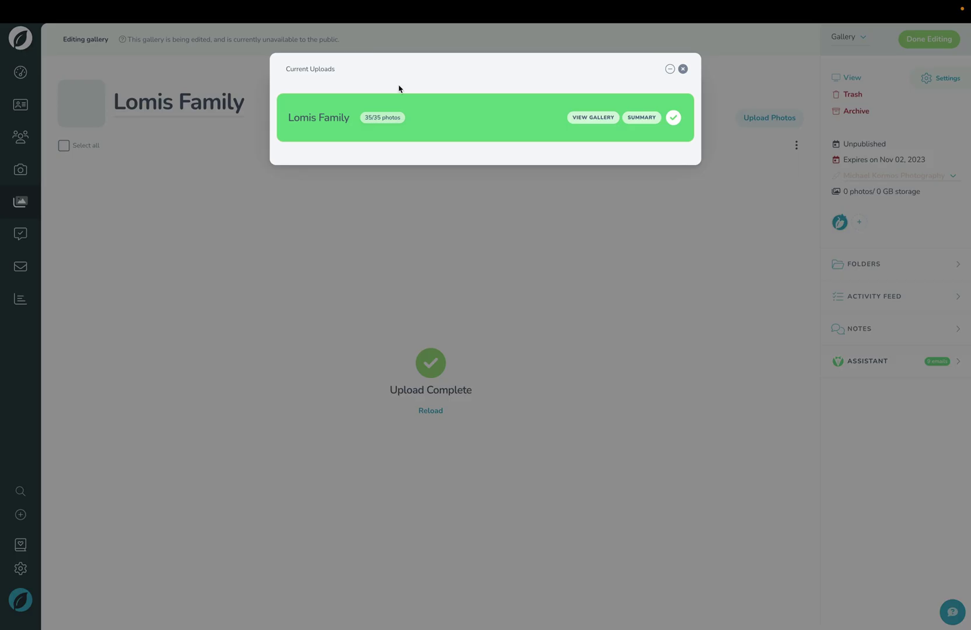
click(604, 119)
click(430, 410)
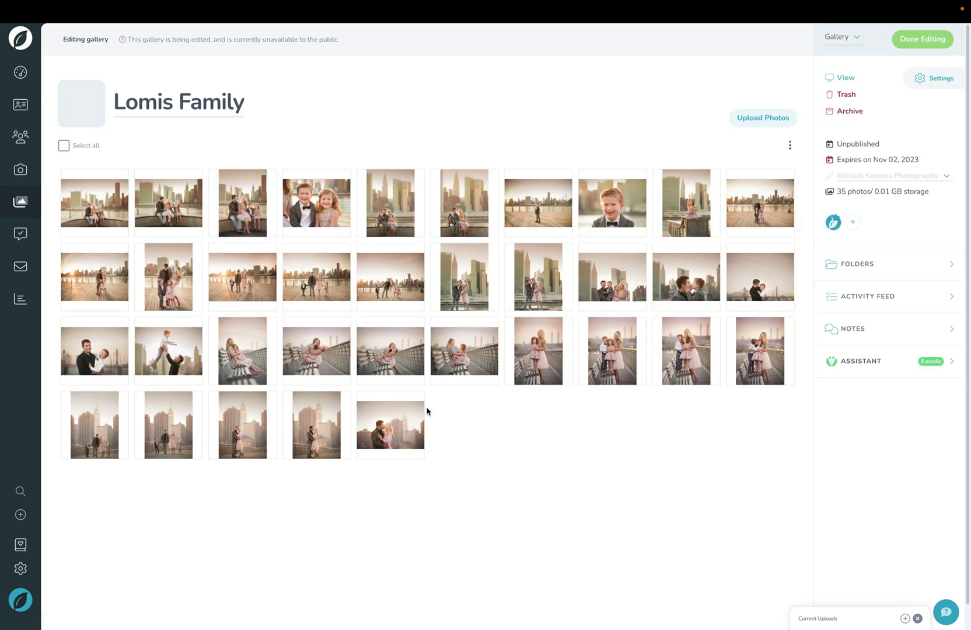
- Publish the gallery and discard the client announcement email without saving it
click(913, 41)
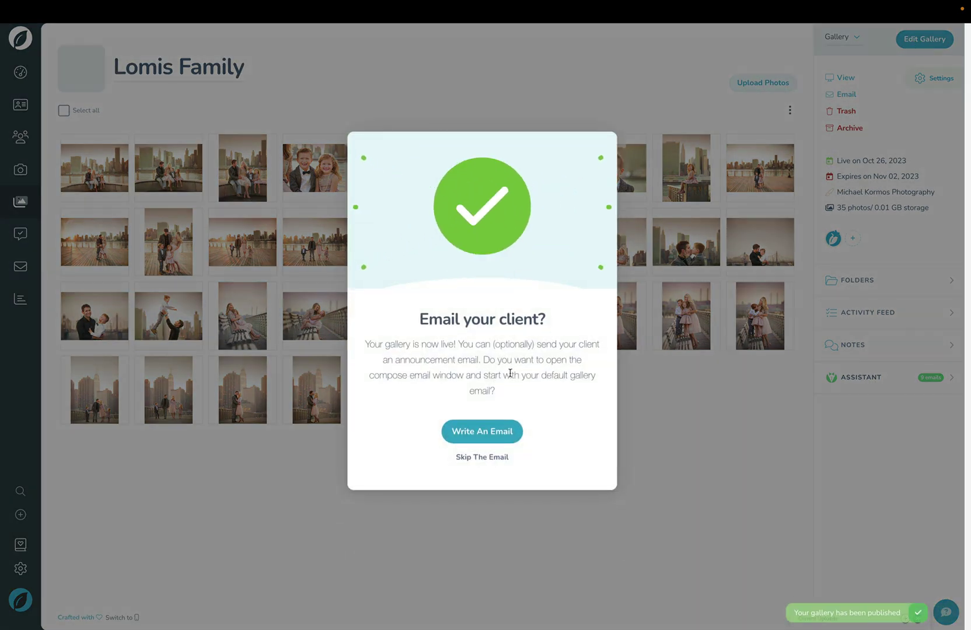
click(467, 433)
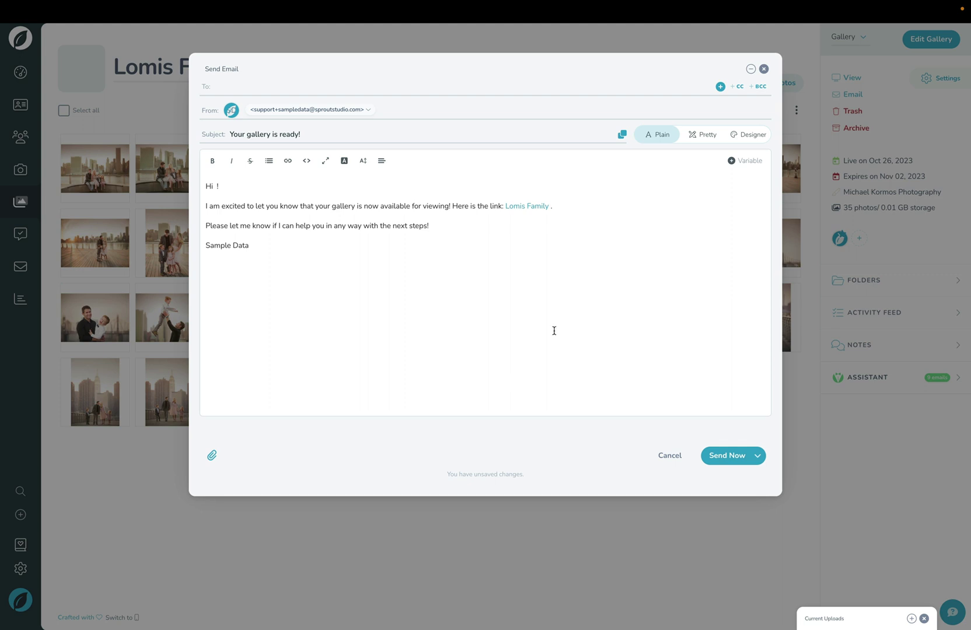
click(763, 70)
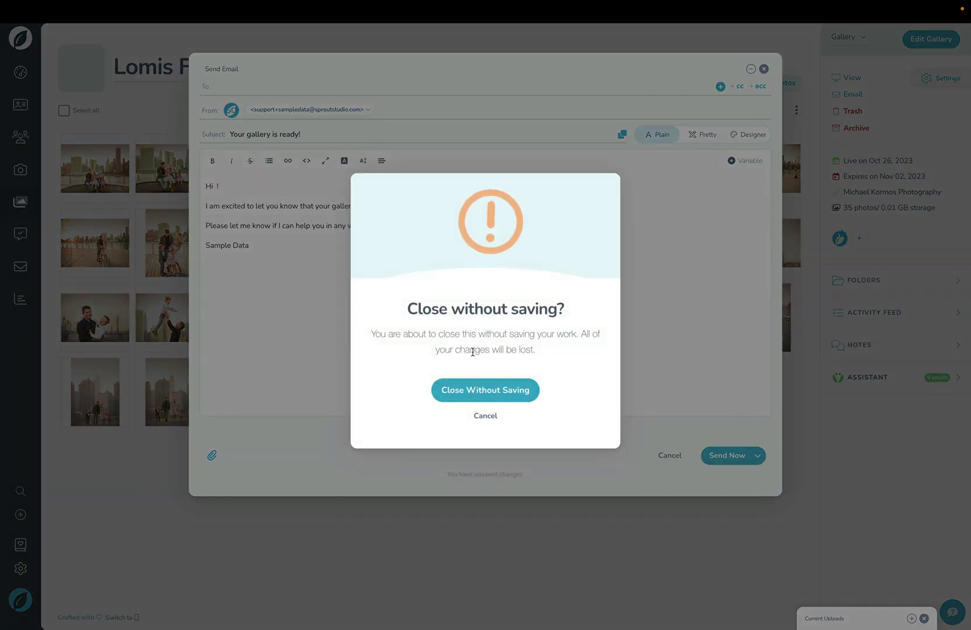
click(474, 389)
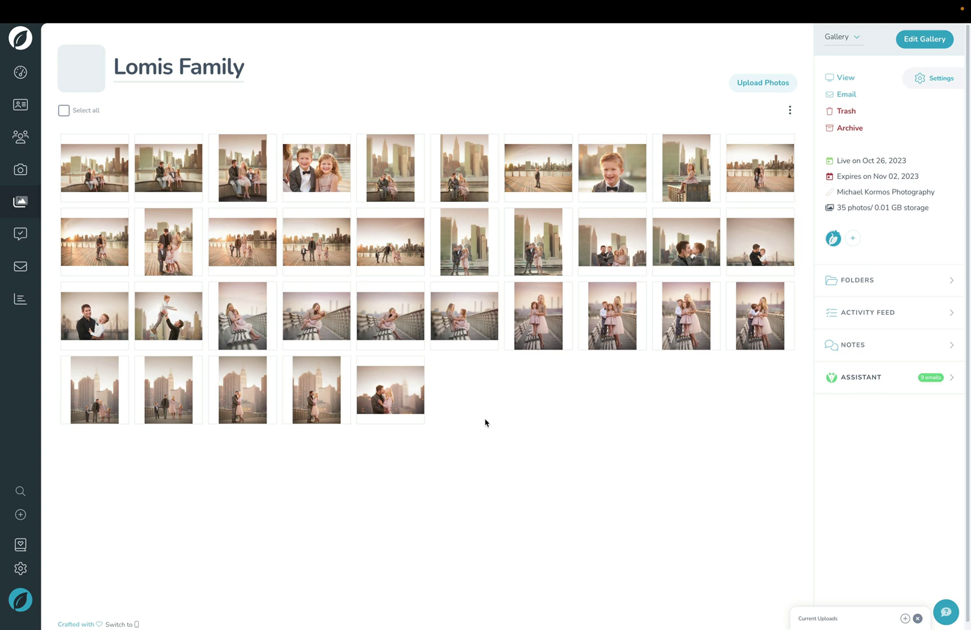
- Add a new regular folder named 'Highlights' to the gallery
click(873, 283)
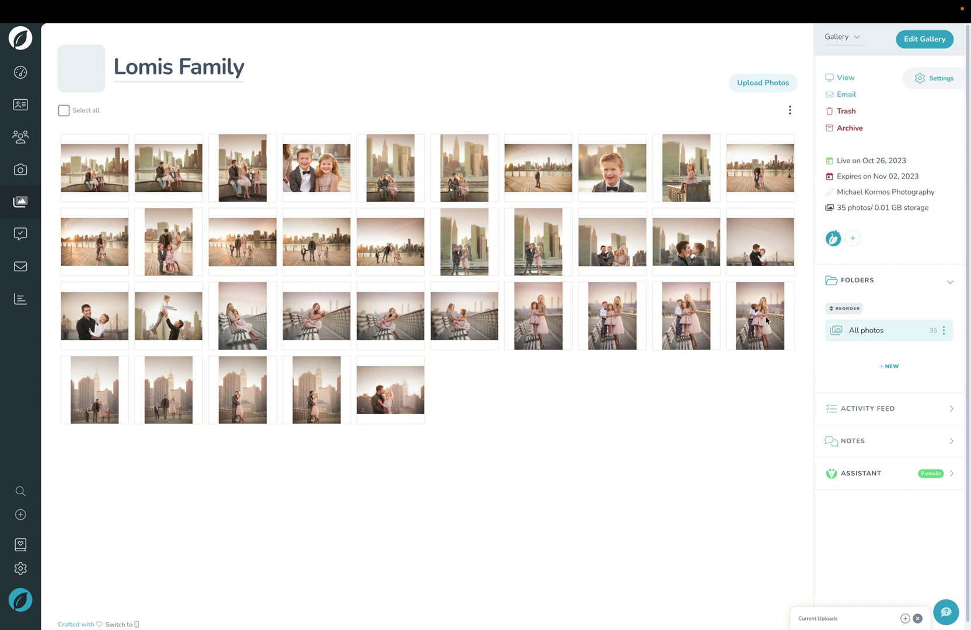
click(894, 370)
click(861, 396)
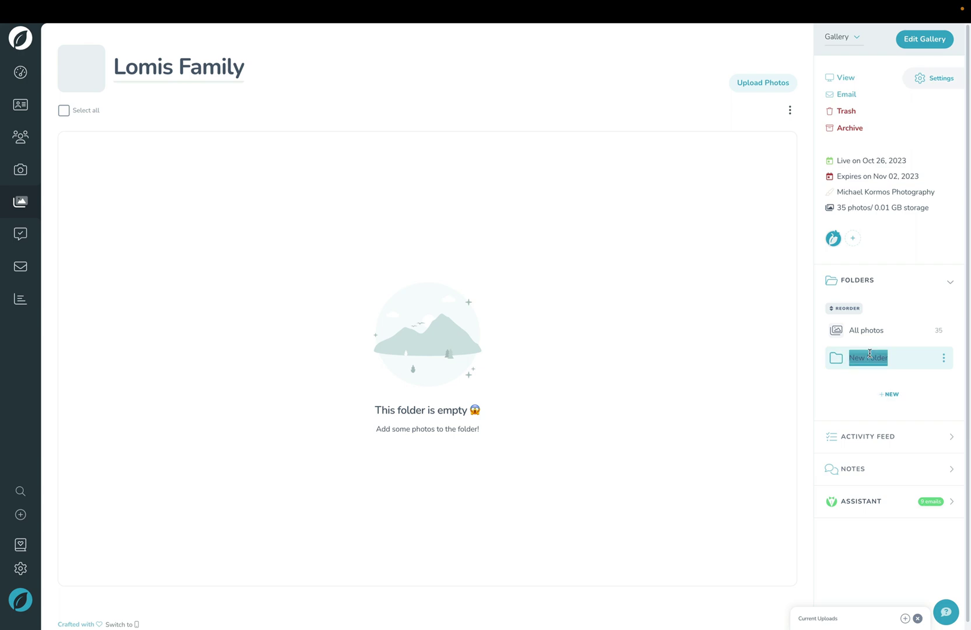
text(Highlights)
click(868, 330)
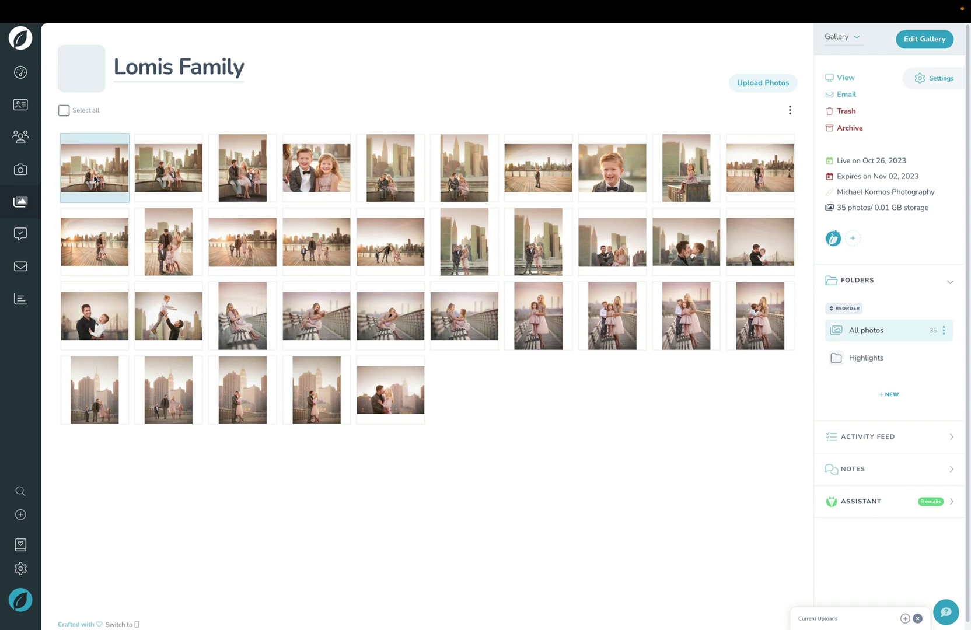
- Put four selected photos, including the boy's portrait, into the Highlights folder
click(95, 178)
click(314, 176)
click(377, 308)
click(635, 199)
drag(614, 249, 852, 363)
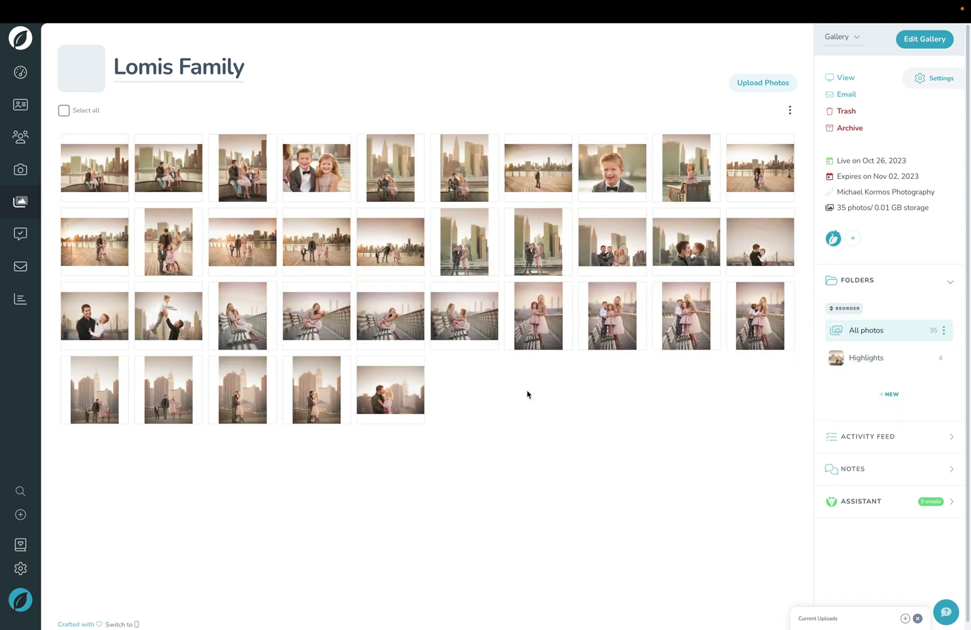
- Copy the girl-in-pink photo (row 3, column 9) into Highlights, then clear the selection
right_click(686, 321)
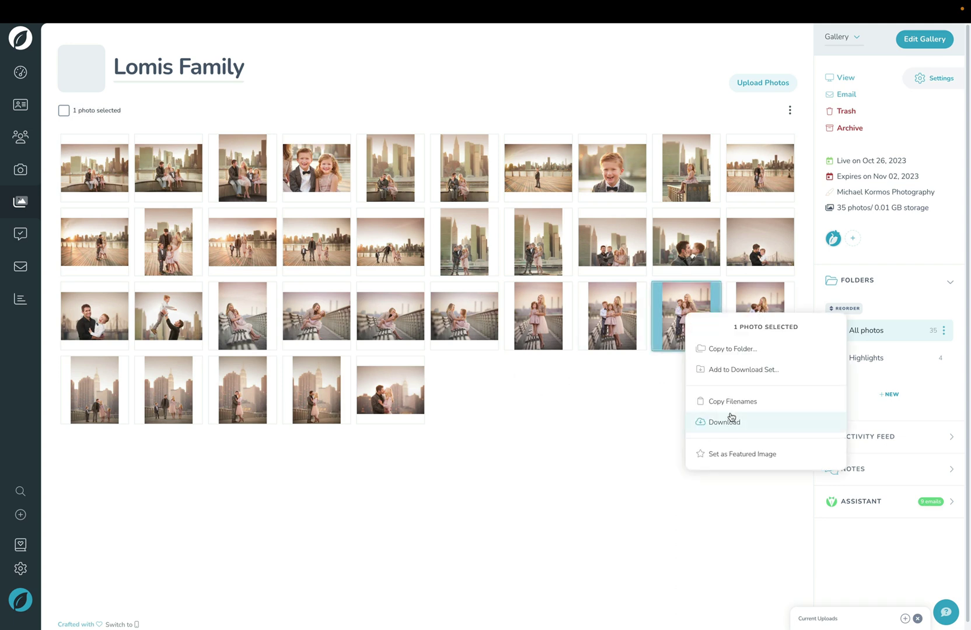
click(732, 349)
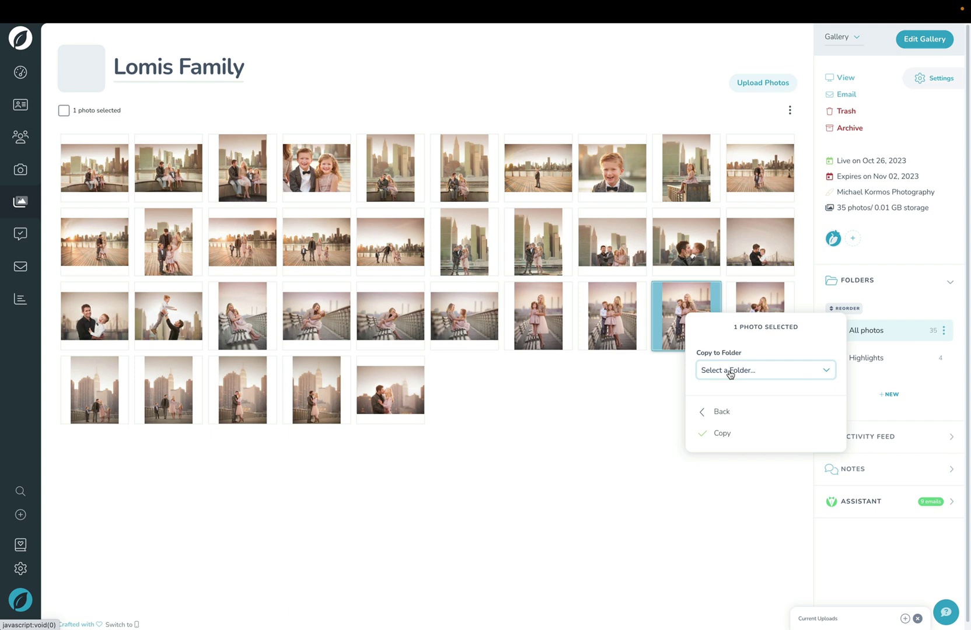
click(731, 370)
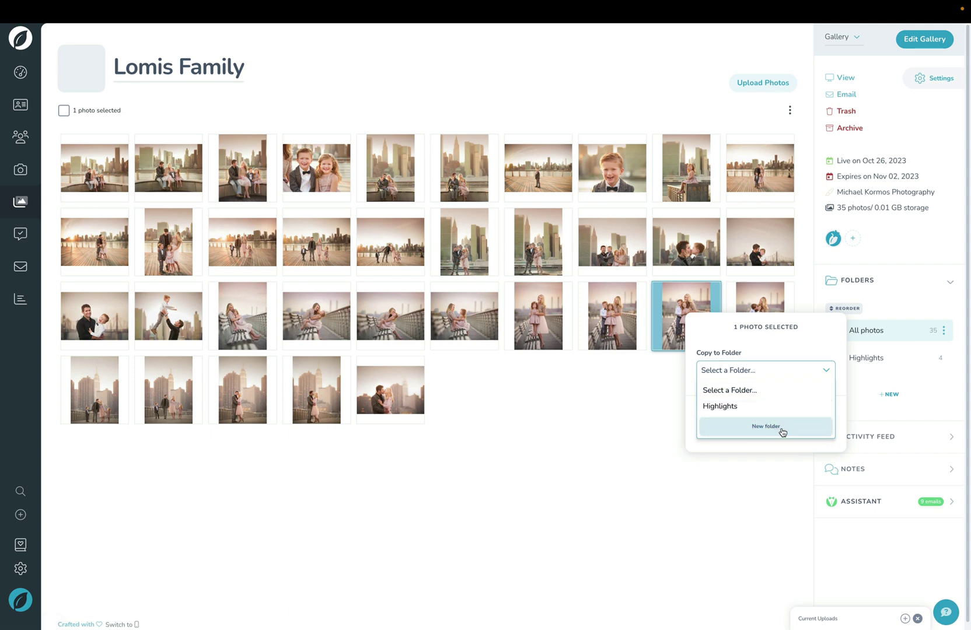
click(737, 407)
click(722, 434)
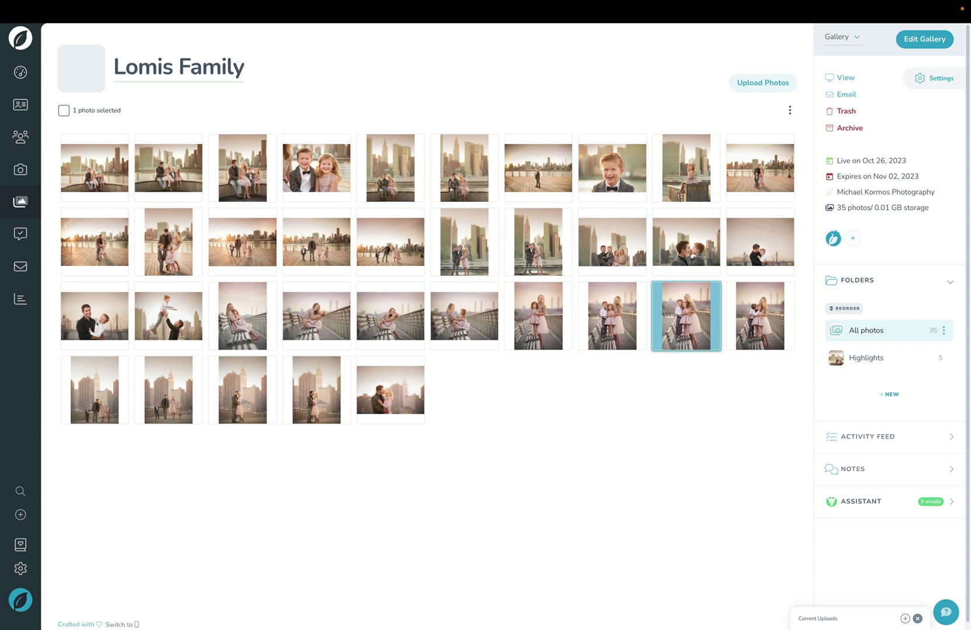
click(764, 400)
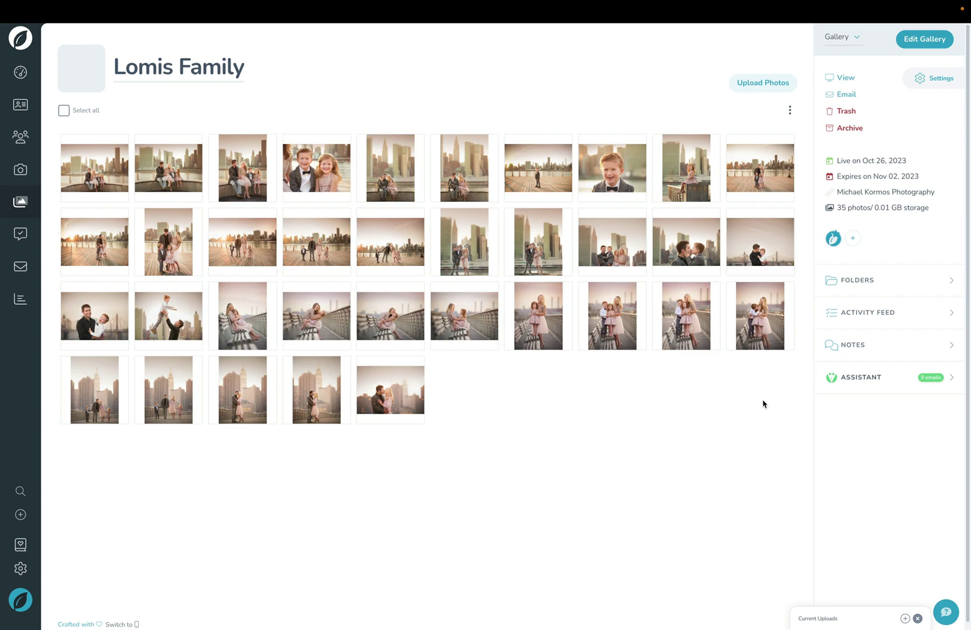
- Open the gallery's Downloads settings and review the visitor download presets
click(933, 83)
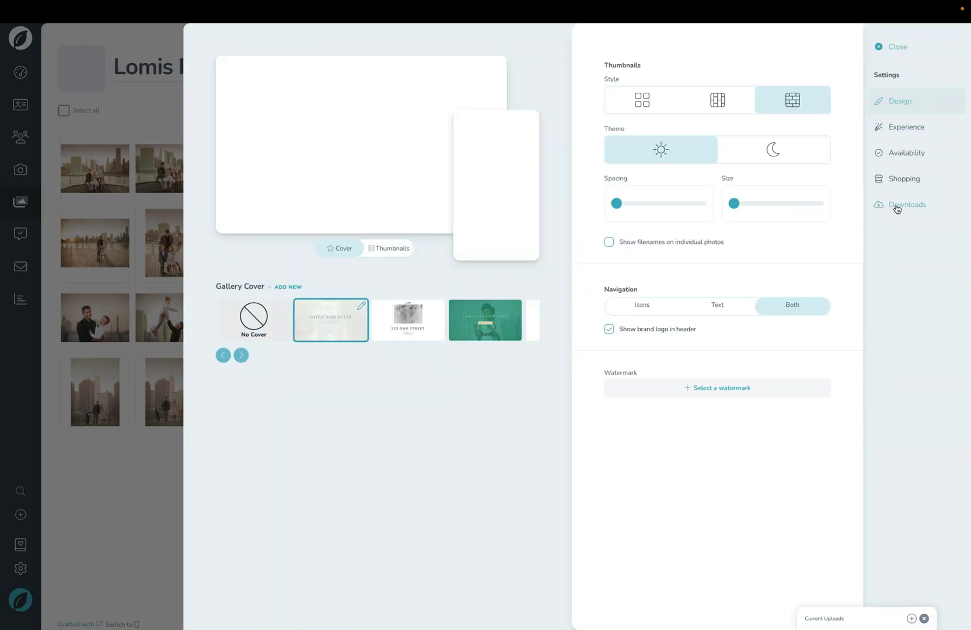
click(898, 206)
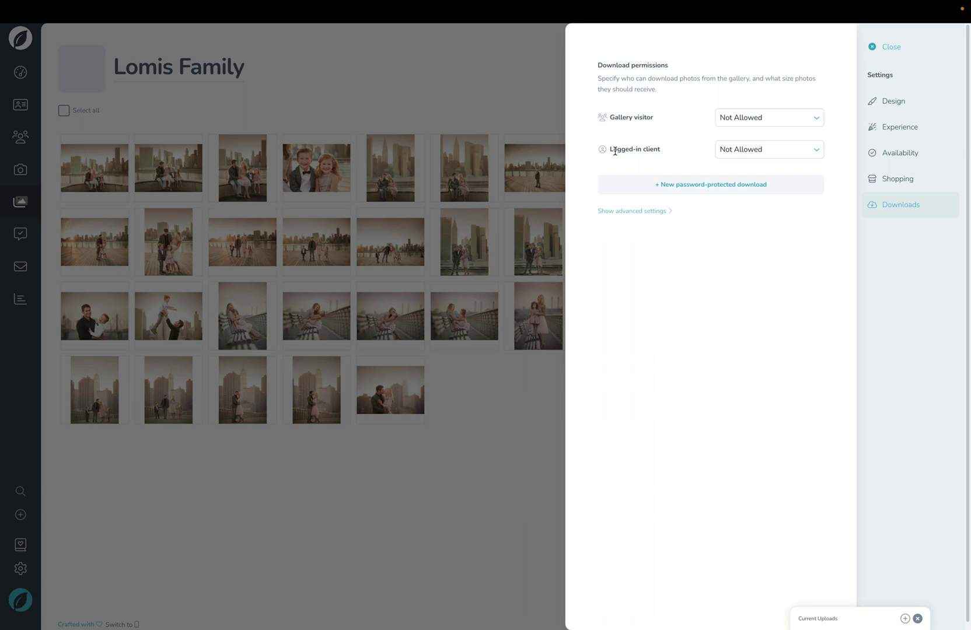
click(715, 193)
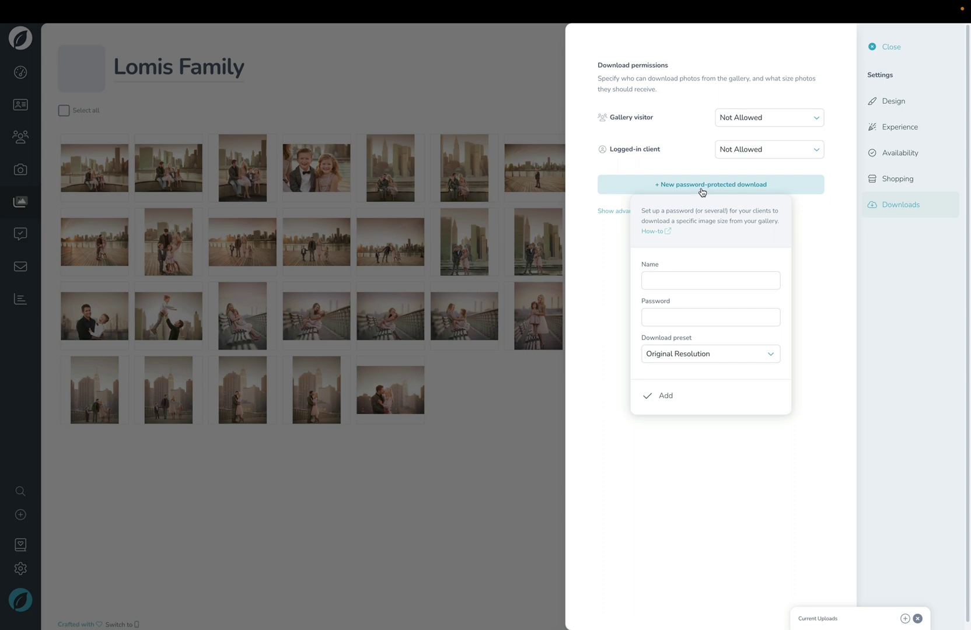
click(763, 122)
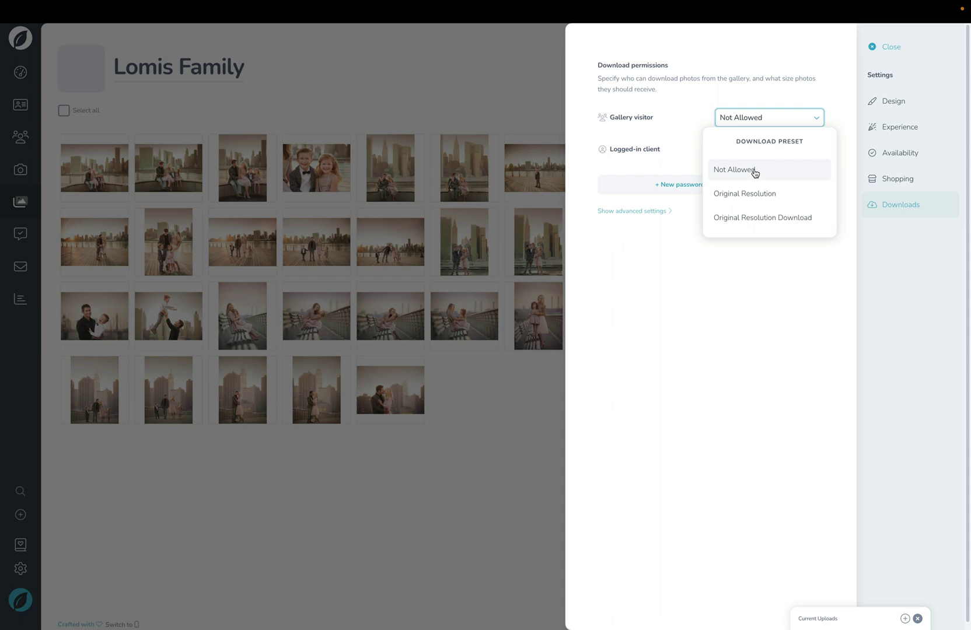
- Allow logged-in clients Original Resolution downloads limited to the Highlights folder, then close settings
click(759, 119)
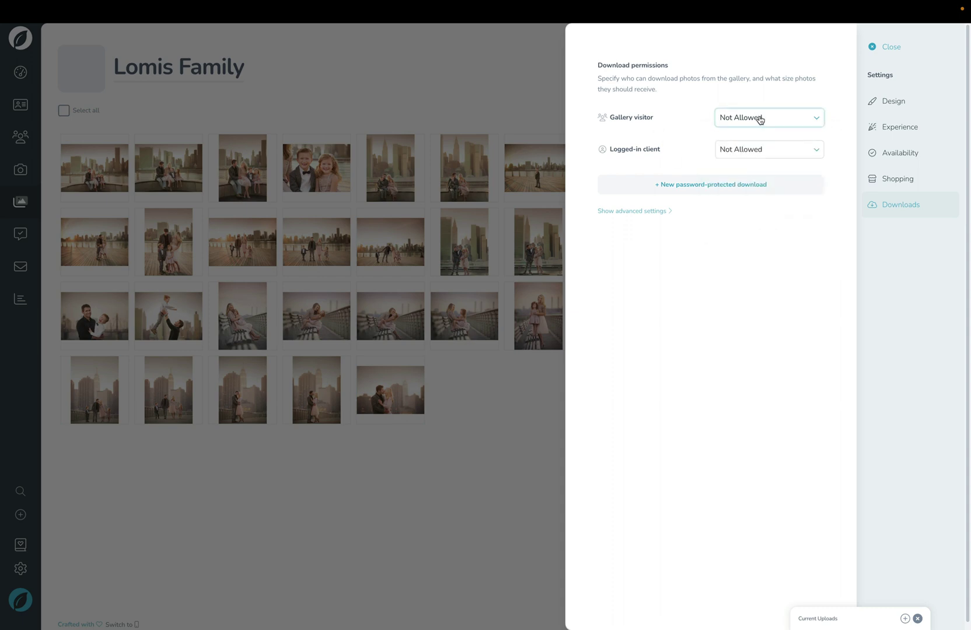
click(749, 157)
click(743, 225)
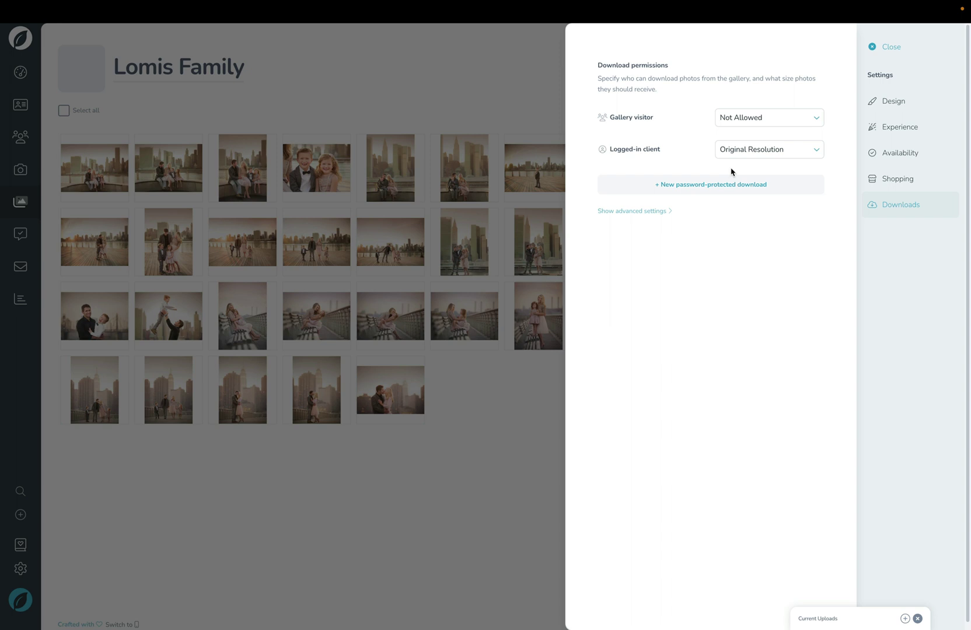
click(637, 213)
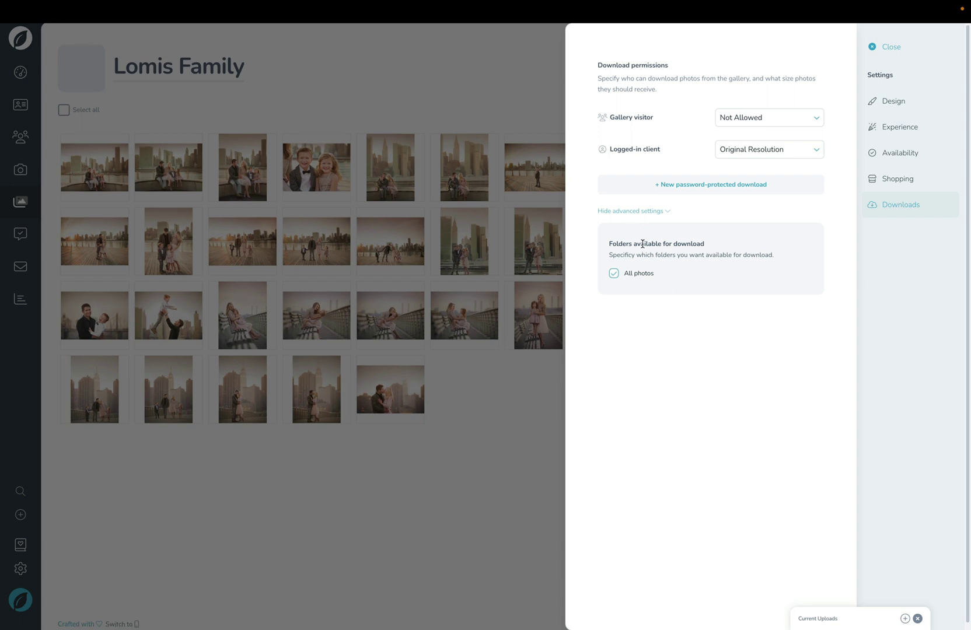
click(614, 274)
click(629, 290)
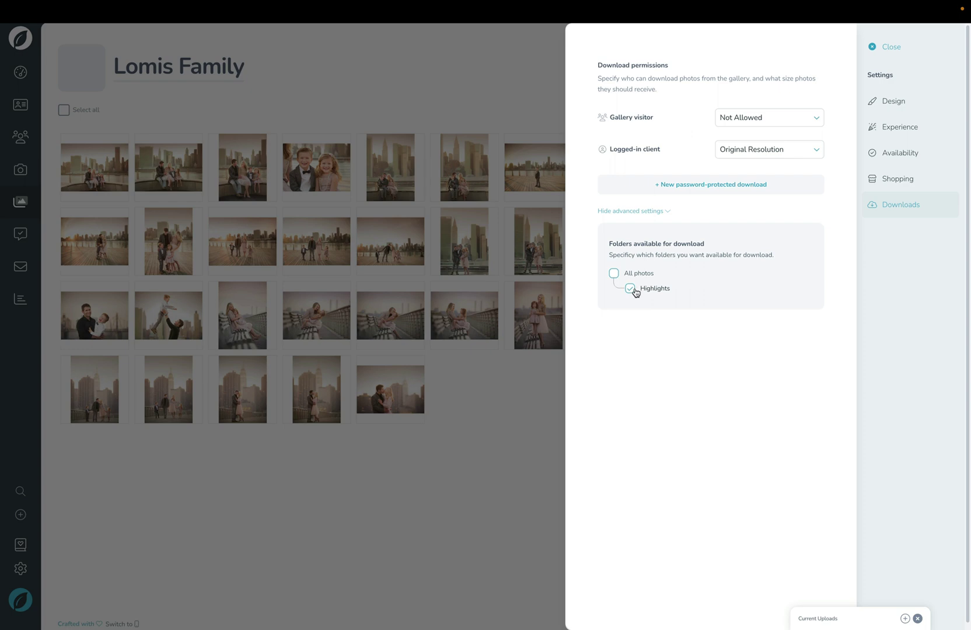
click(552, 419)
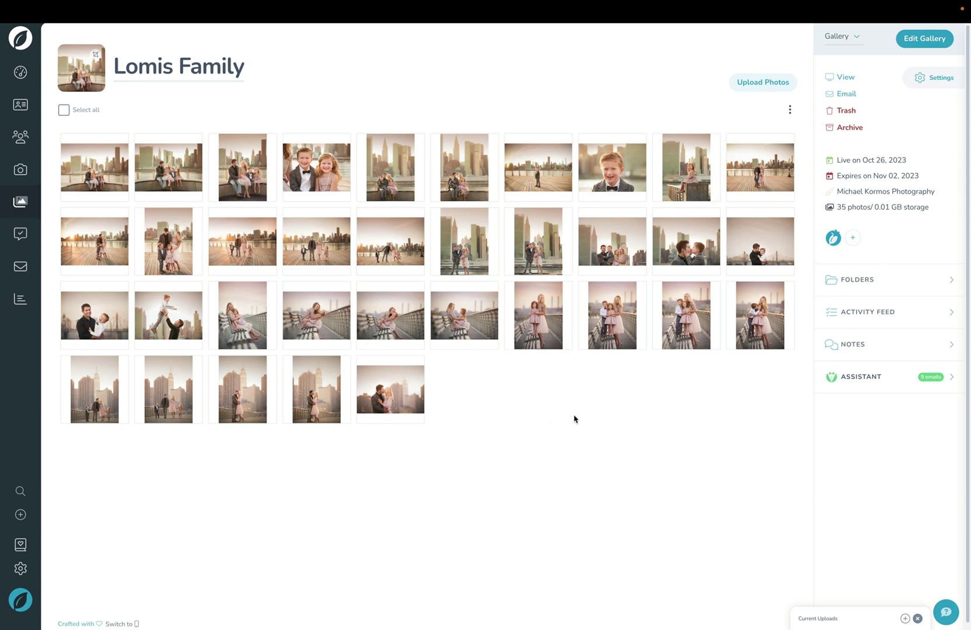
- Set the gallery's Shopping price list to My Price List
click(933, 81)
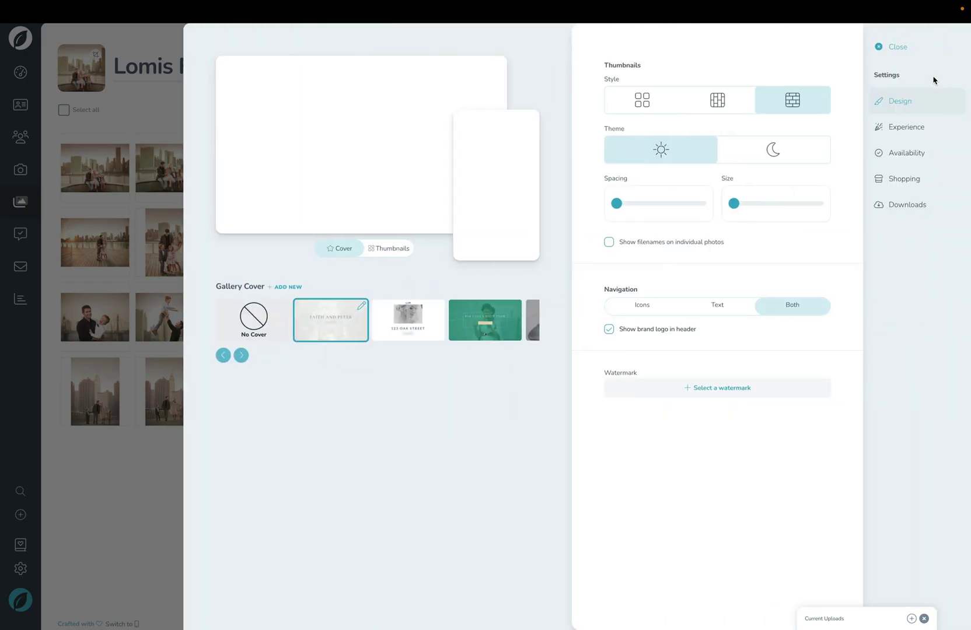
click(899, 182)
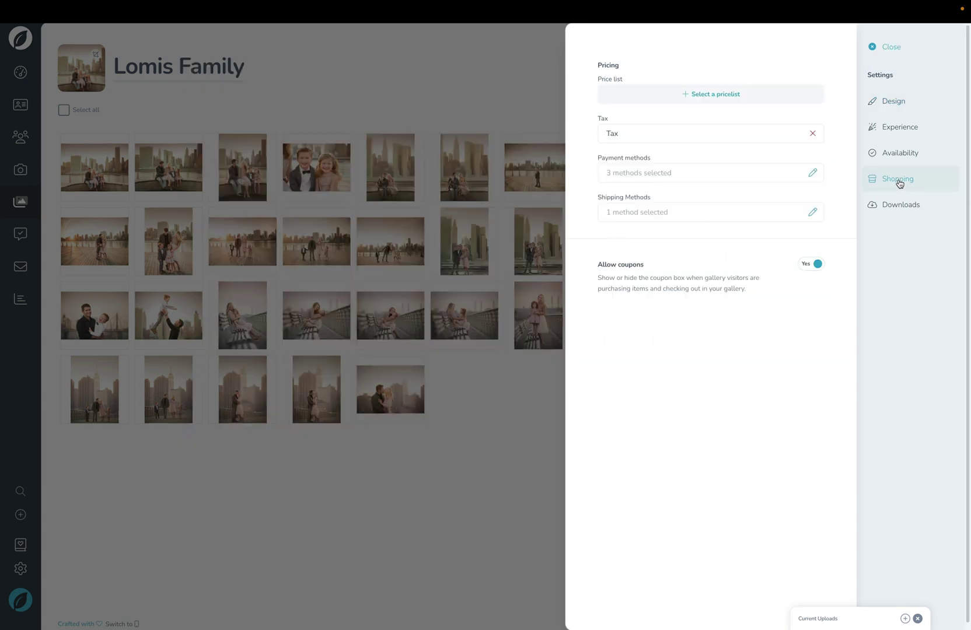
click(692, 100)
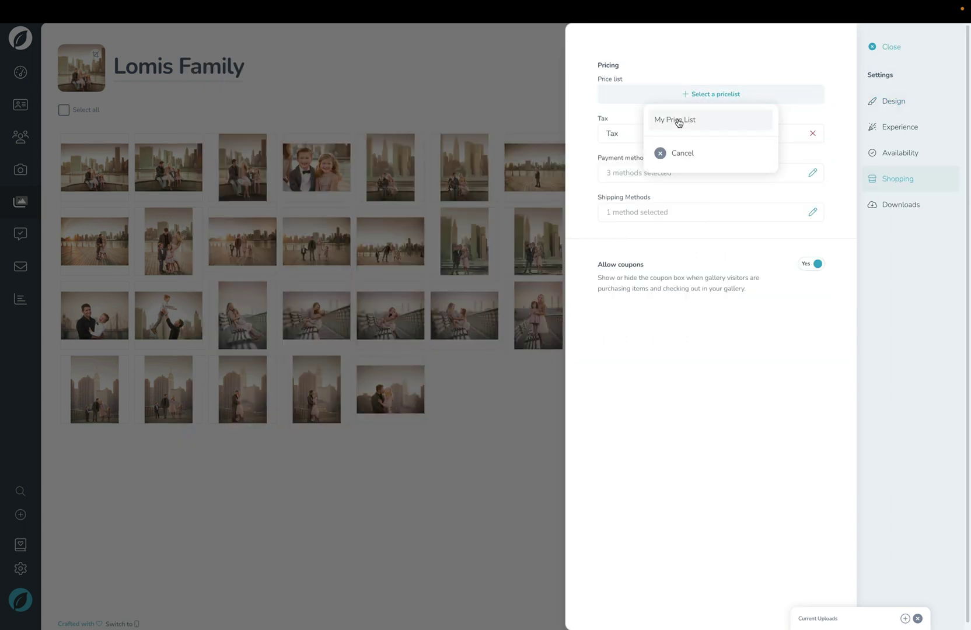
click(678, 122)
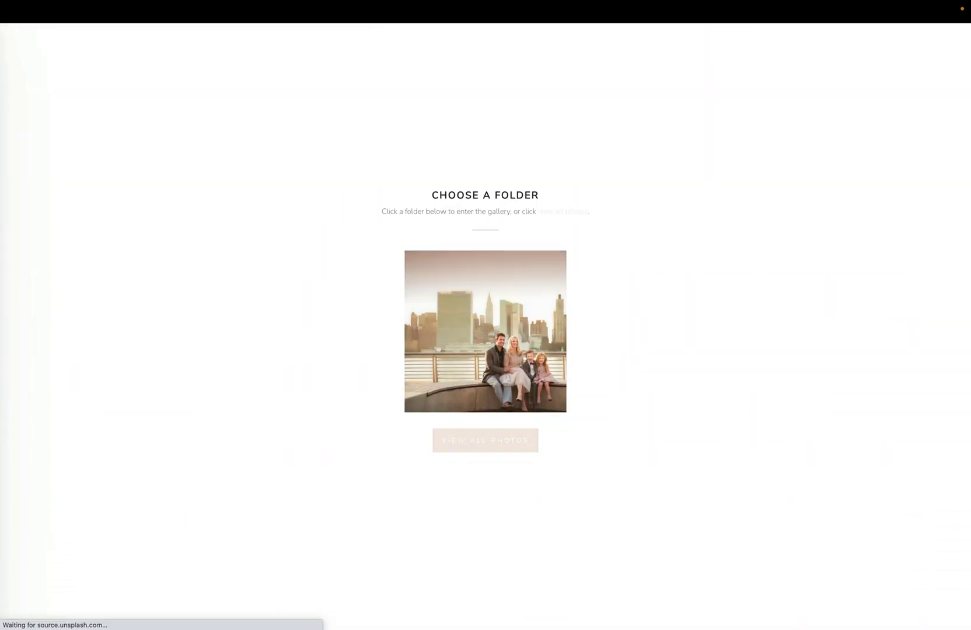
- View all client-gallery photos, preview a photo's print options and the shop page, then return
click(468, 440)
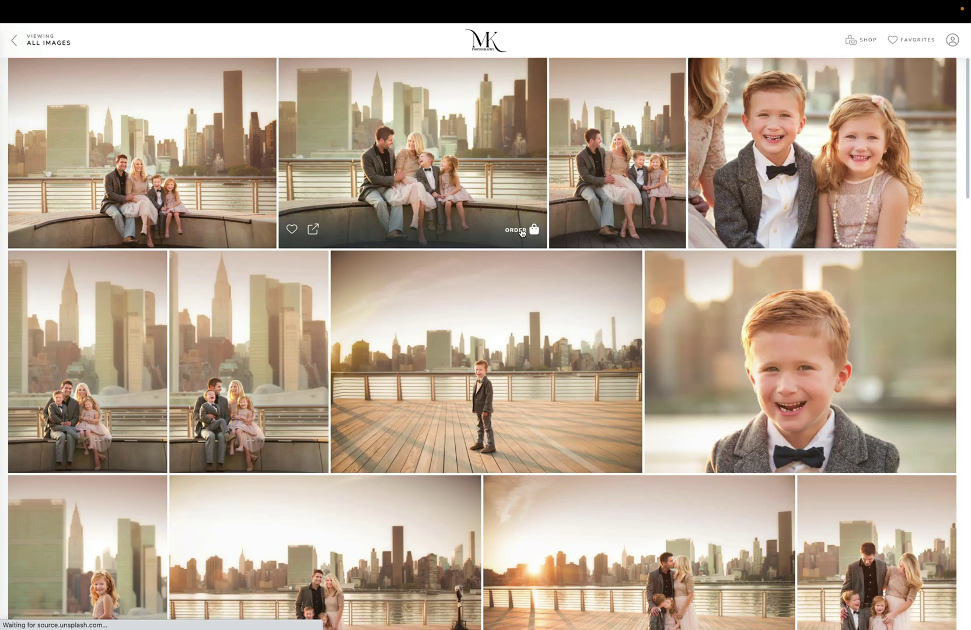
click(526, 231)
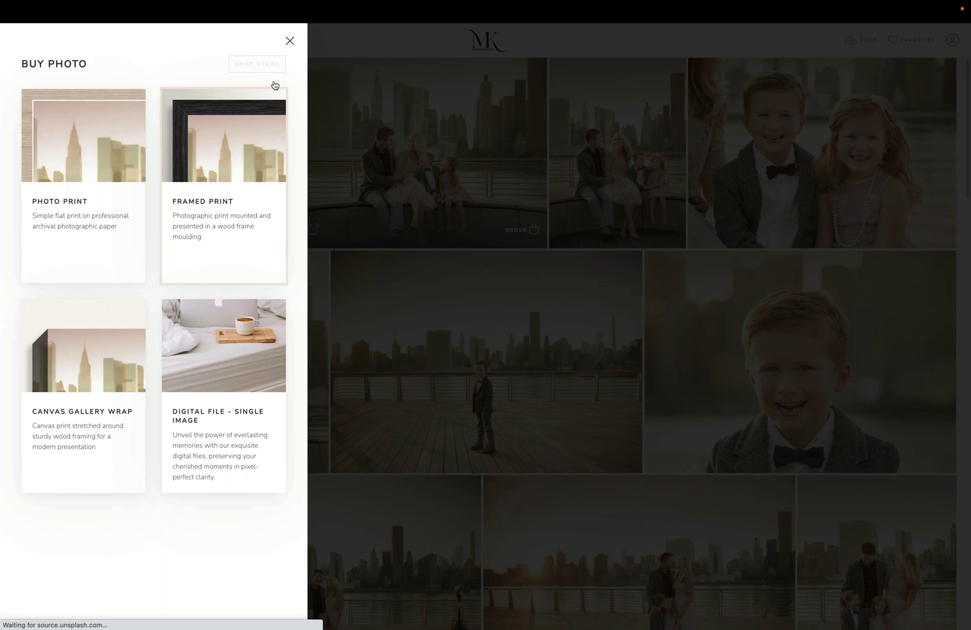
click(289, 40)
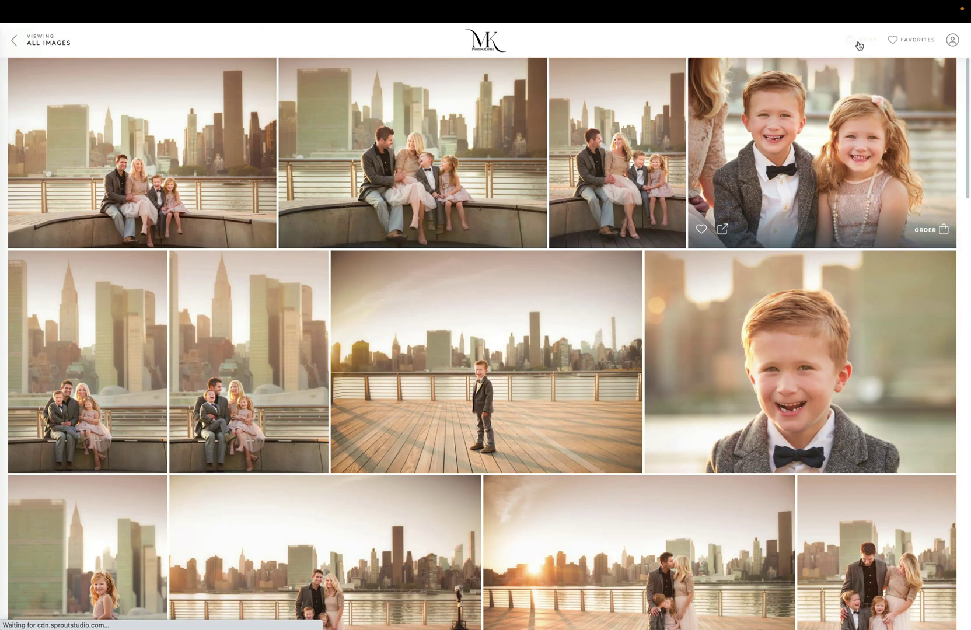
click(858, 43)
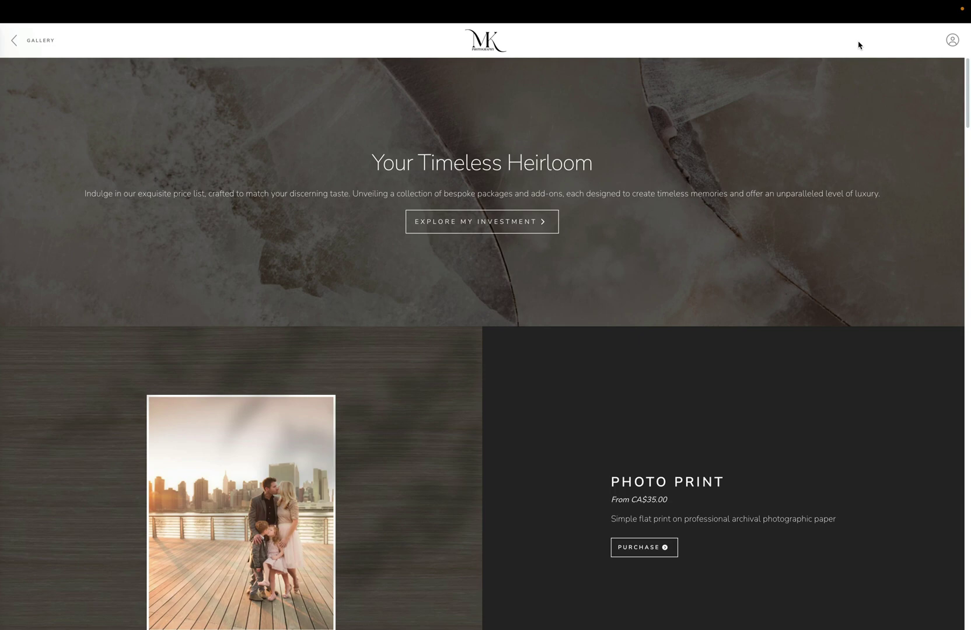
click(32, 41)
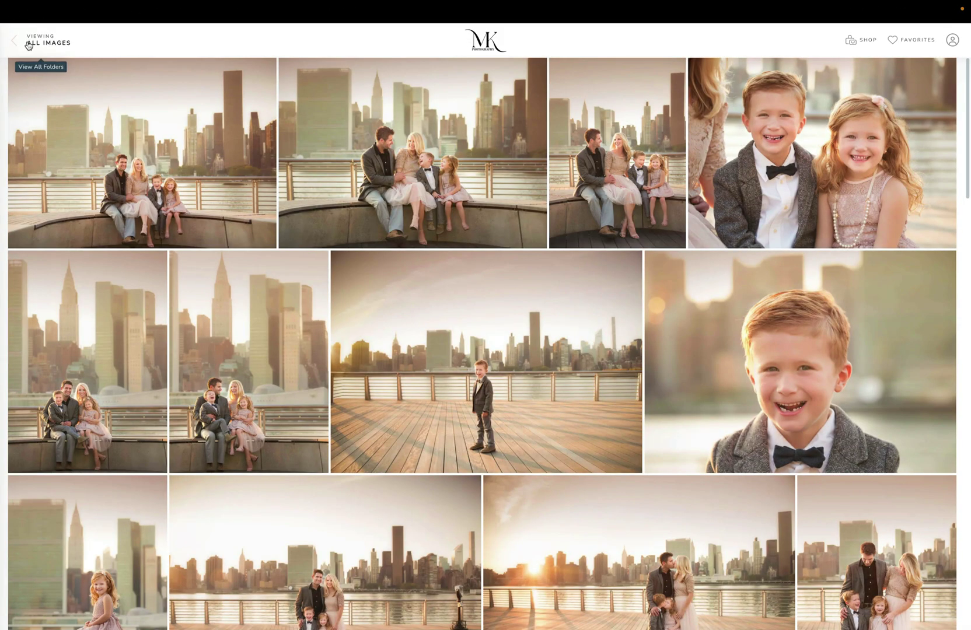